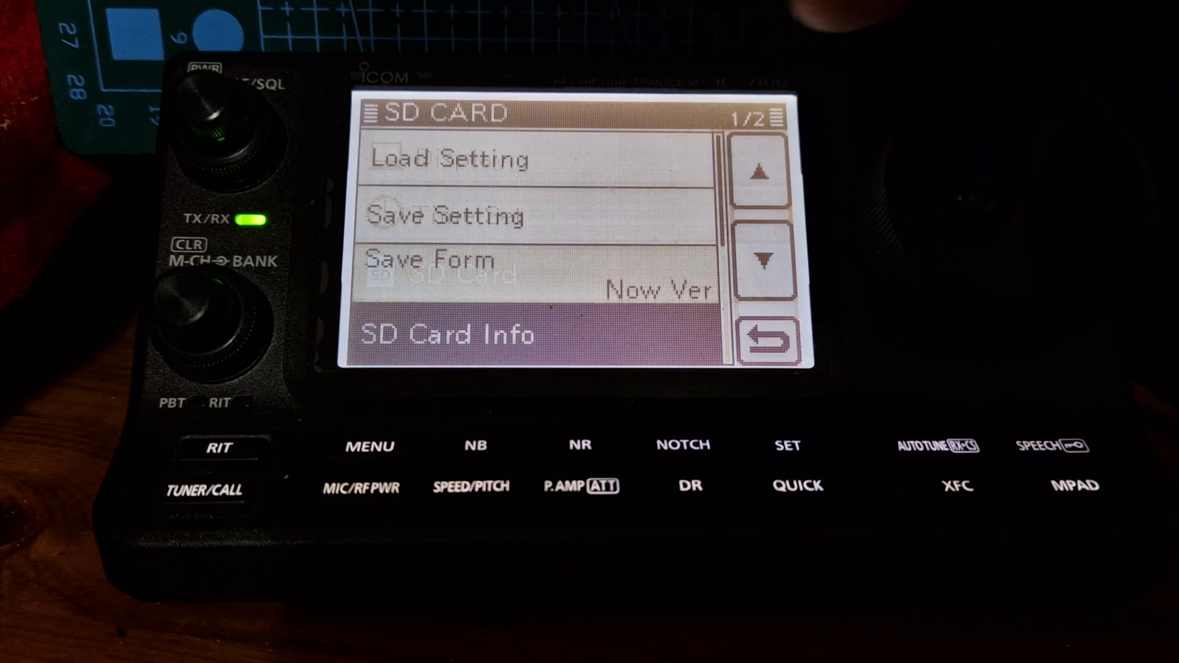
# Choose Save Setting in the SD Card menu, which reports no SD card found.
pyautogui.click(553, 215)
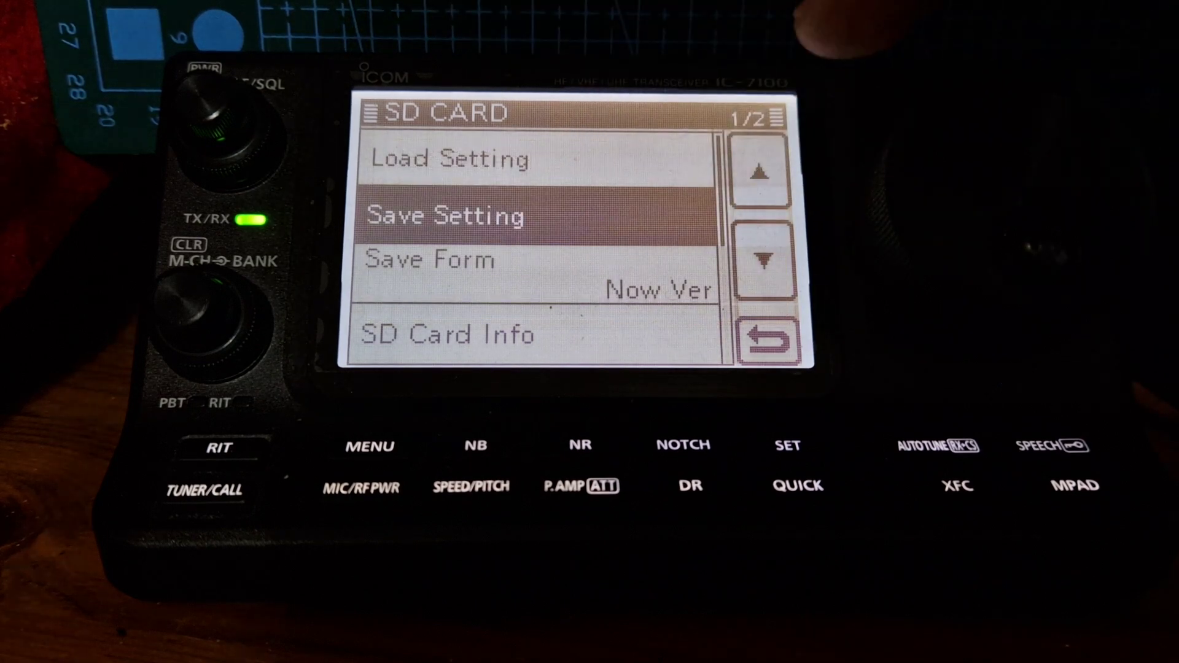
# From the SET menu, choose Others > Reset > Partial Reset and confirm YES.
pyautogui.click(768, 341)
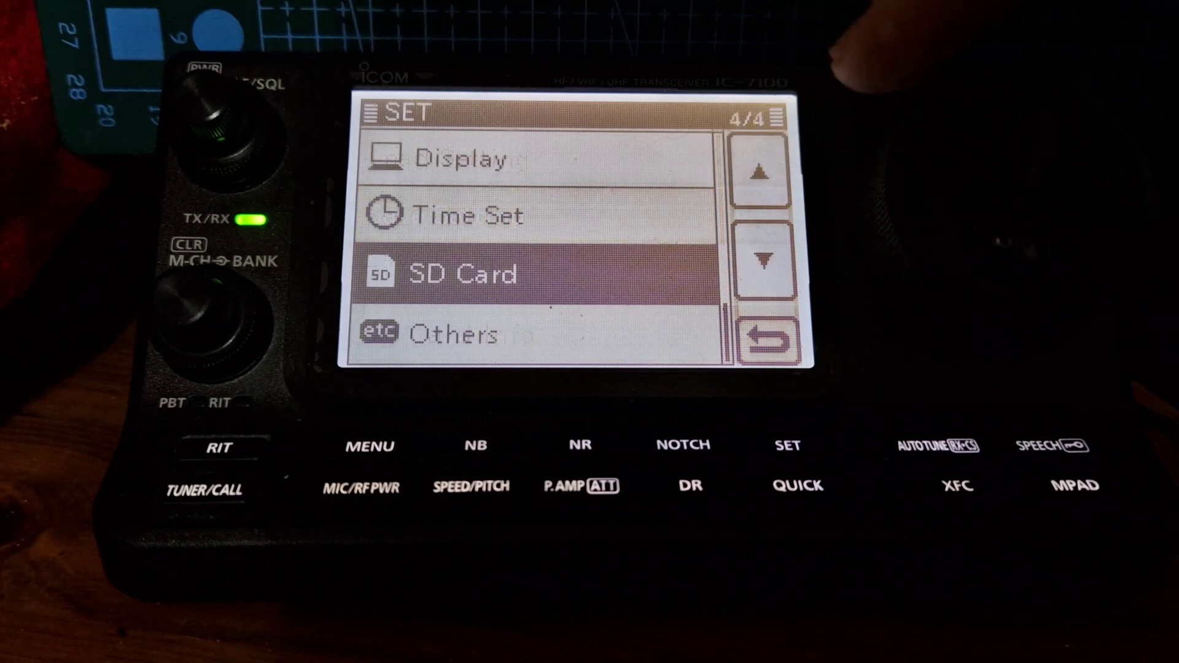
pyautogui.click(498, 334)
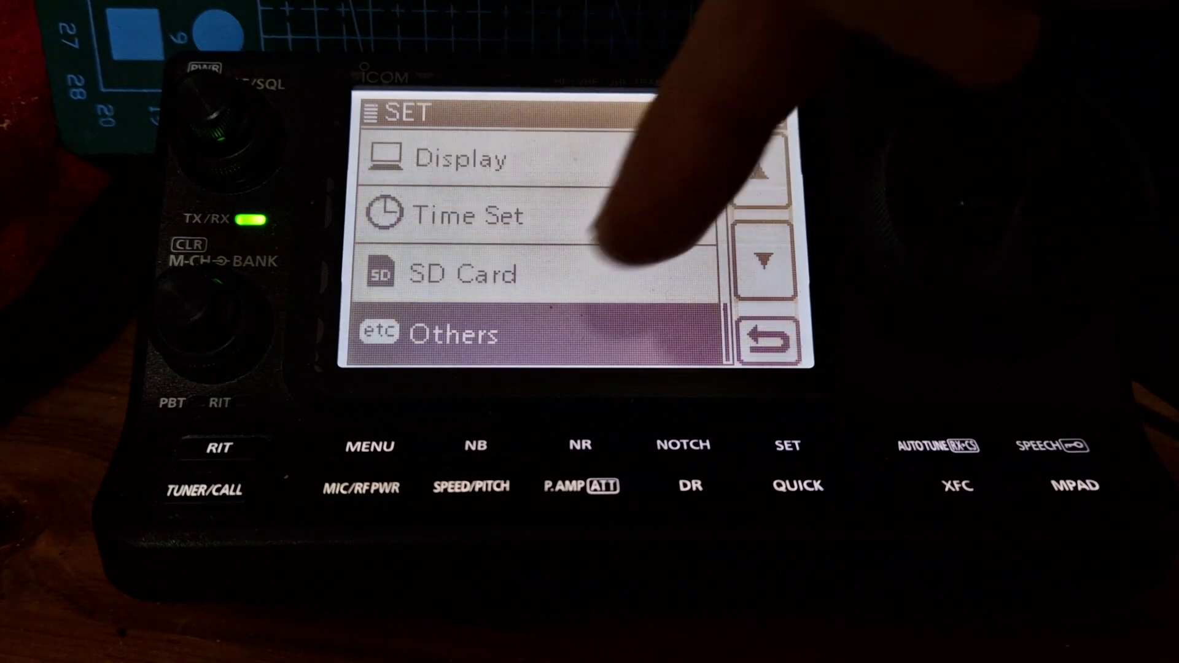
pyautogui.click(462, 333)
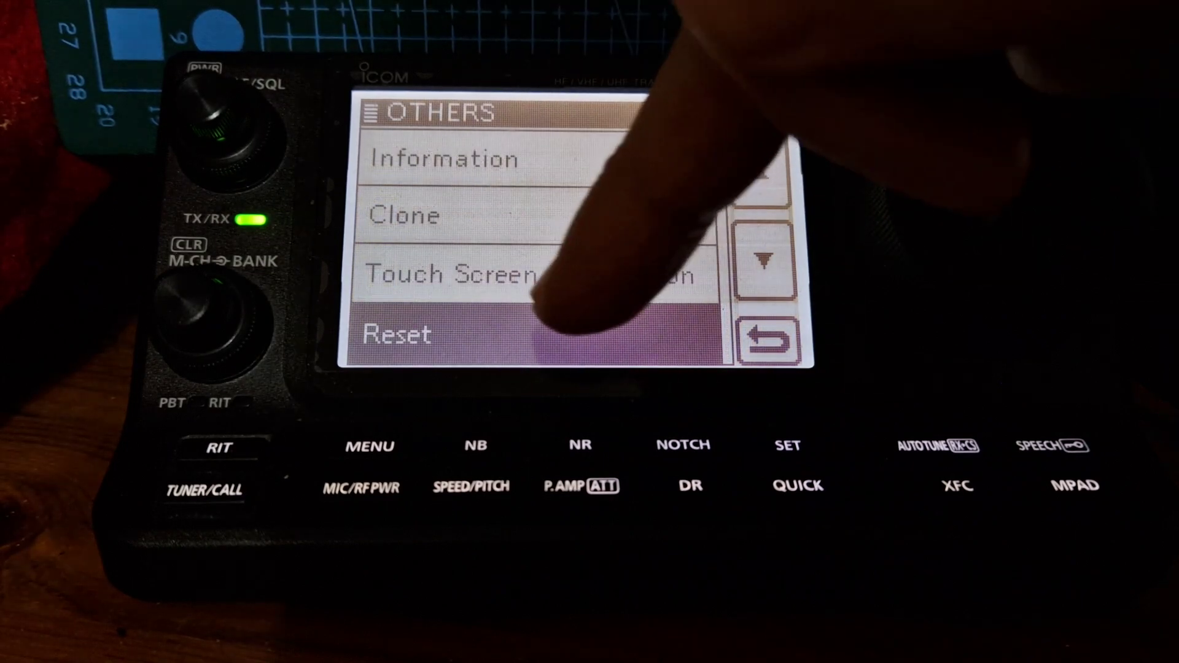
pyautogui.click(461, 327)
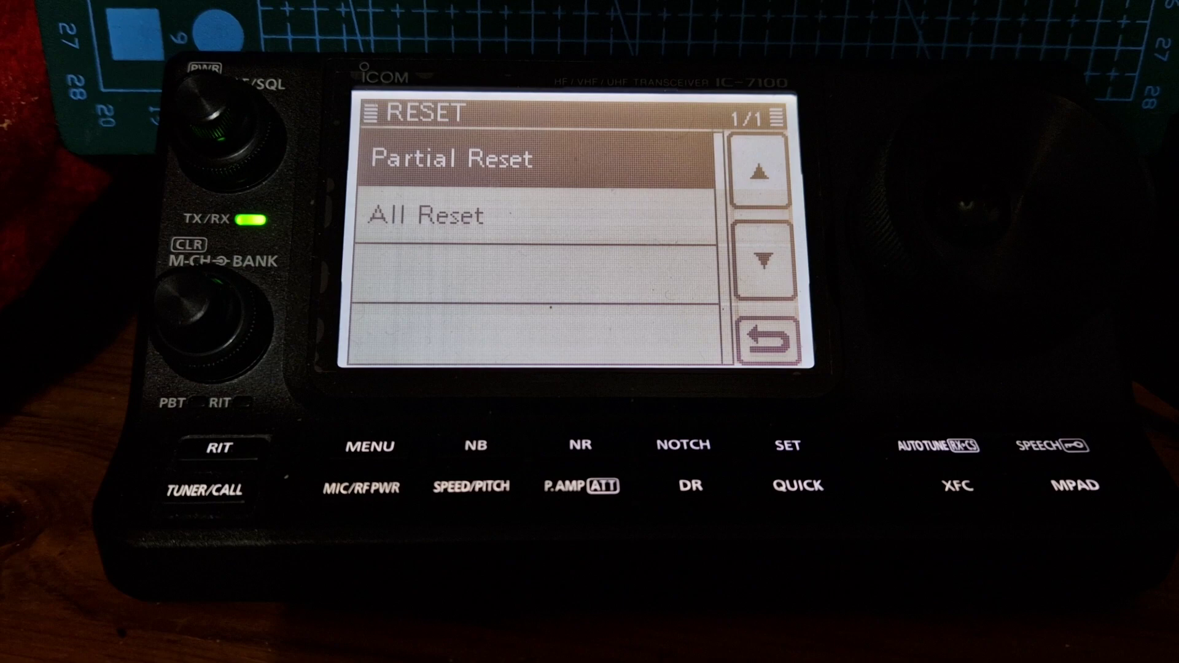
pyautogui.click(479, 158)
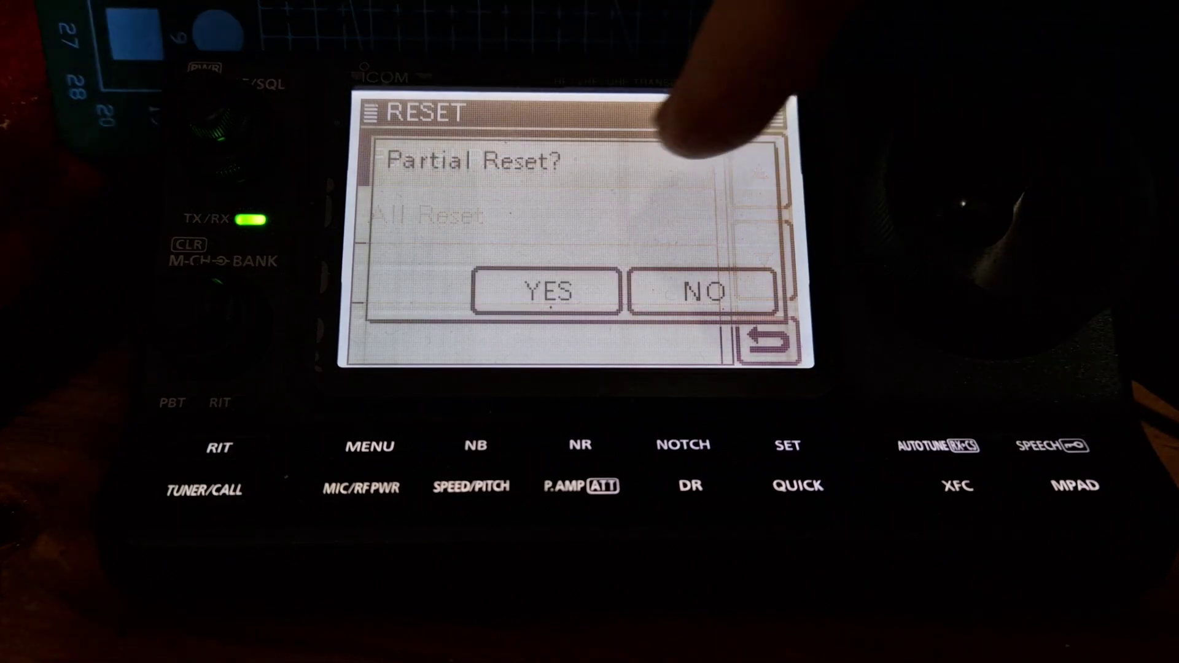
pyautogui.click(508, 303)
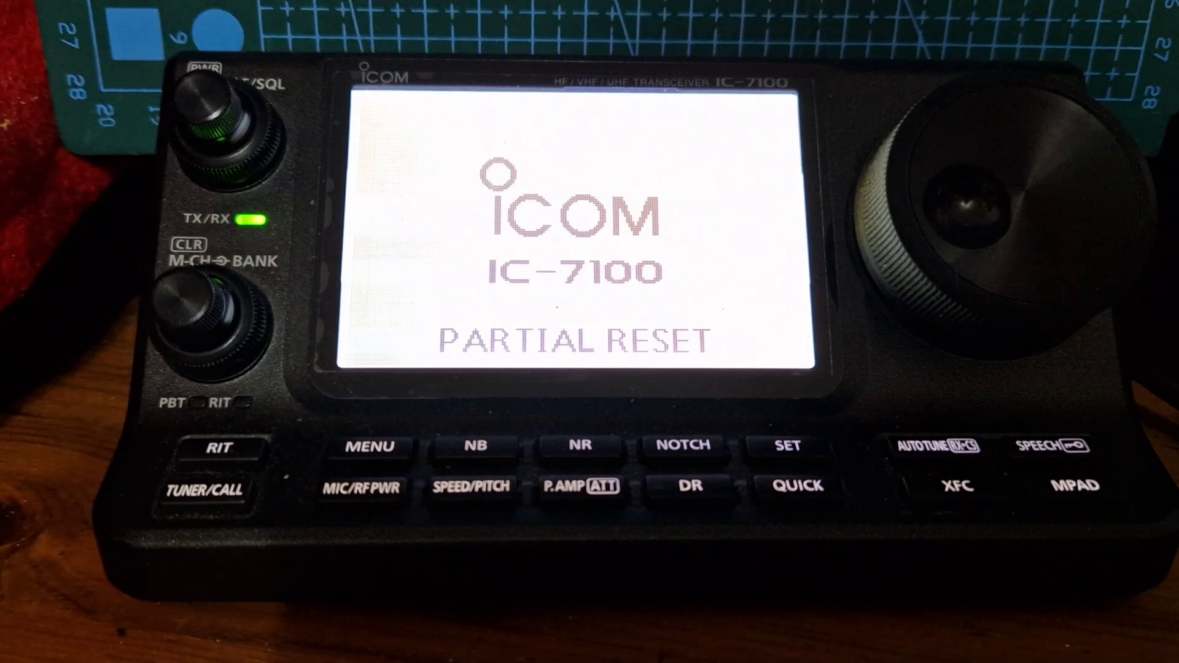